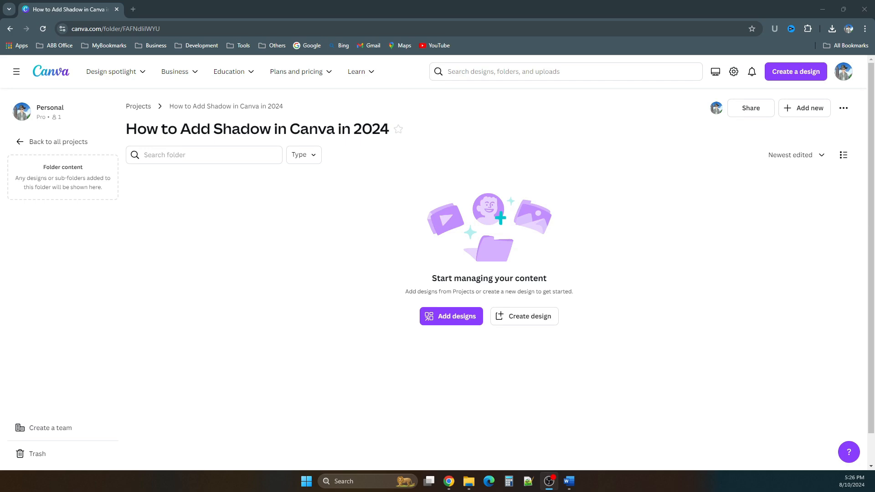
Step: Create a new Instagram Post (Square) design from the empty project folder
click(527, 319)
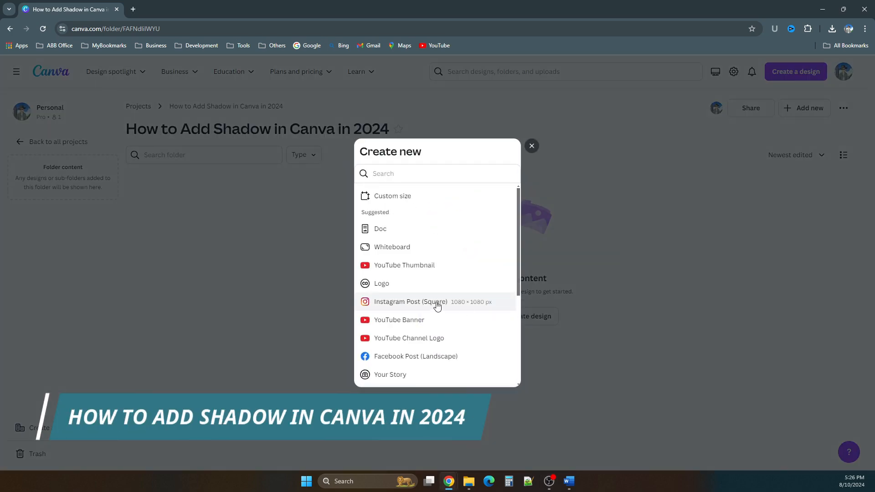
click(419, 304)
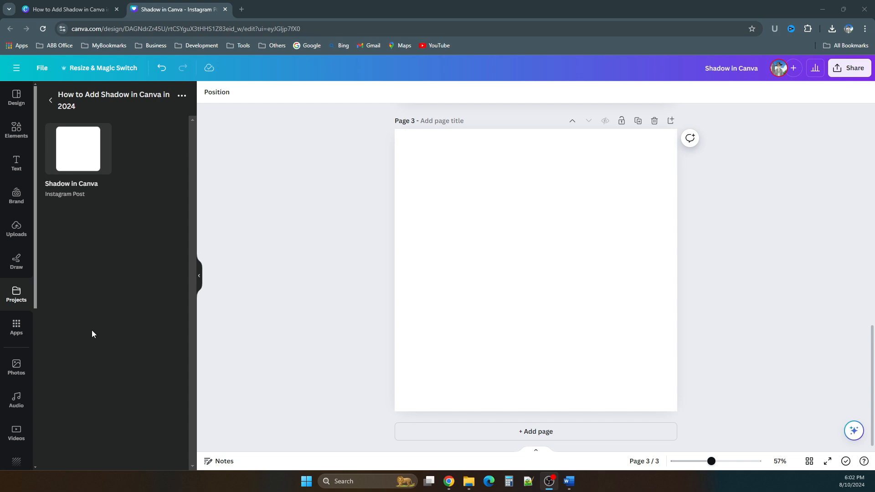
Step: Set the recently used pale landscape with trees and a road as the background of page 3
scroll(13, 367, down, 4)
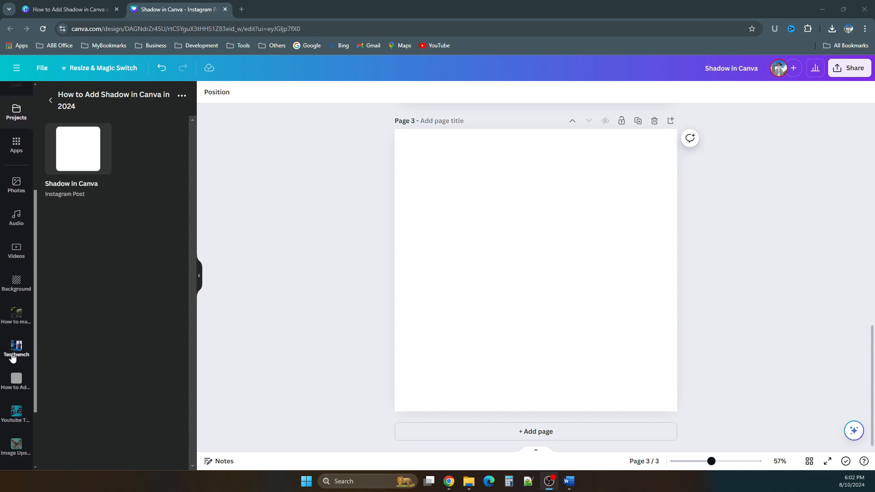
click(16, 292)
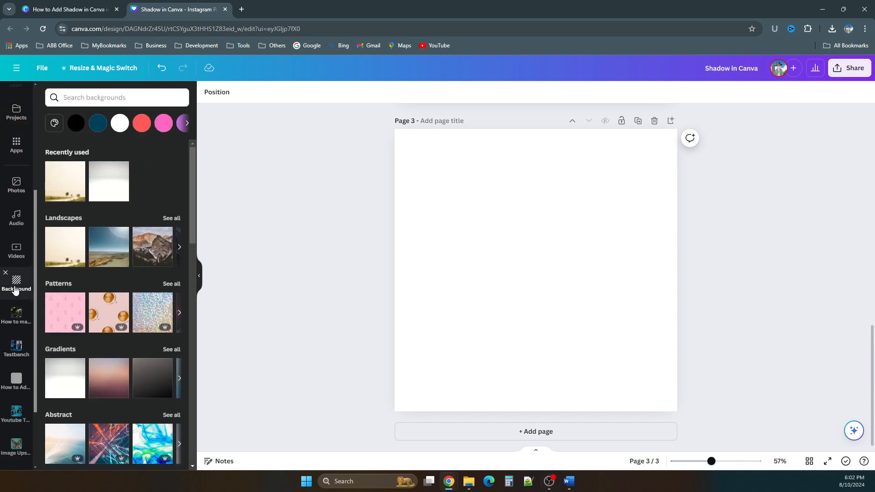
click(65, 195)
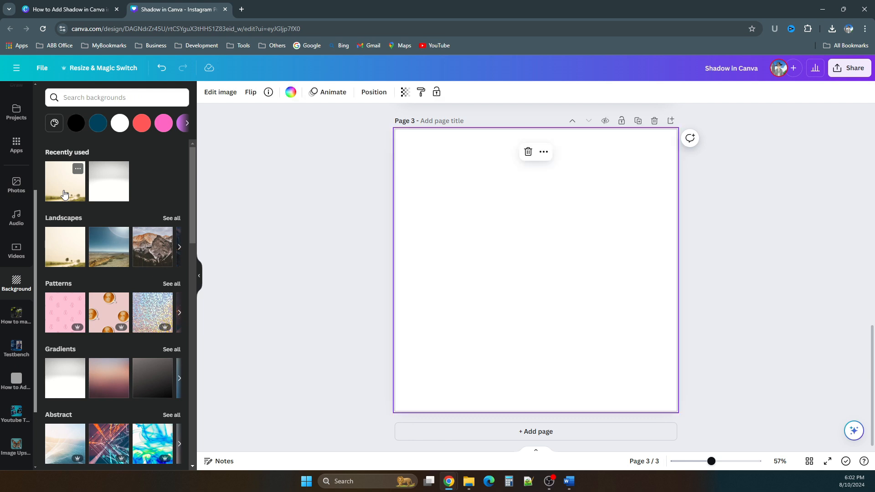
click(295, 297)
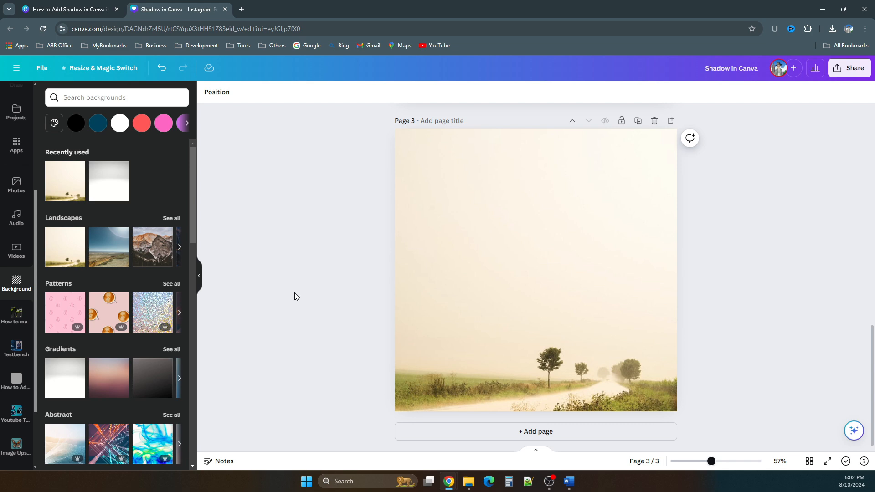
Step: Add the recently used photo of the woman in the yellow sweater to page 3
click(18, 187)
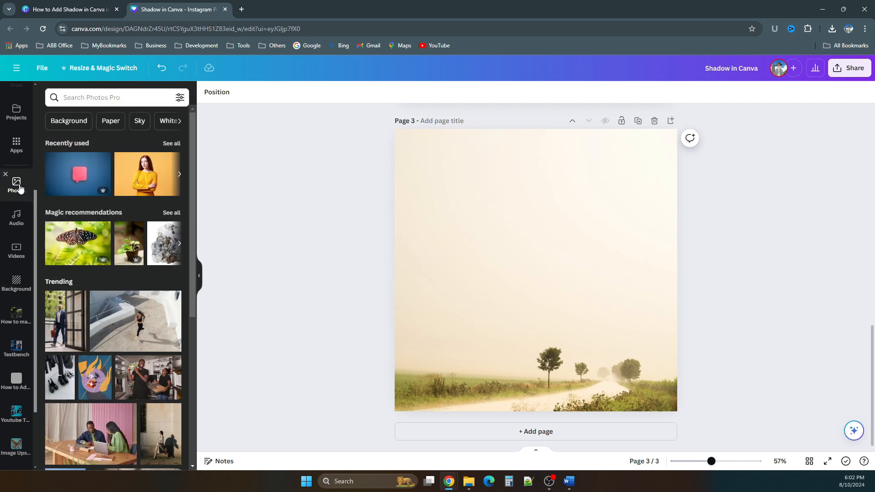
click(135, 182)
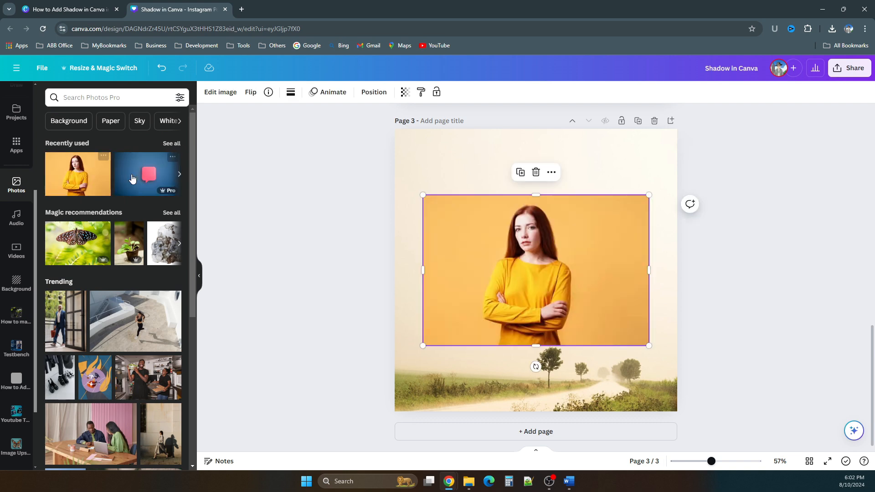
click(348, 371)
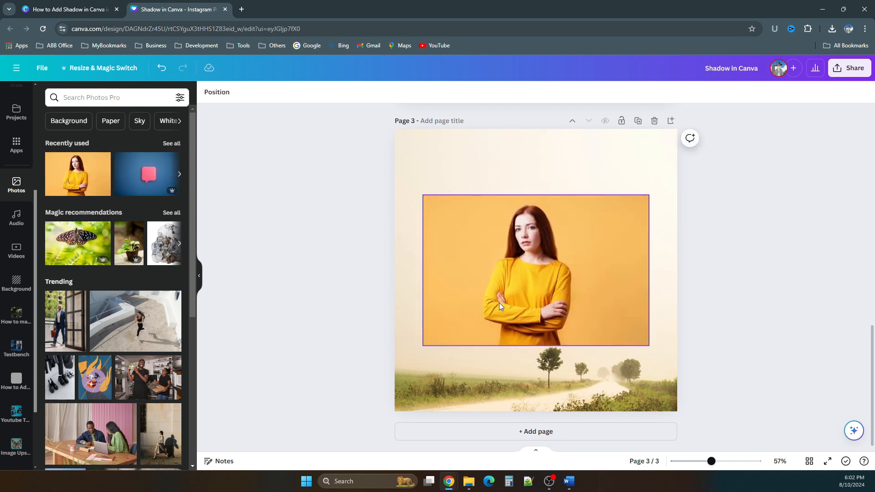
Step: Remove the background from the woman's photo with BG Remover and move her to the page's lower-left corner
click(518, 304)
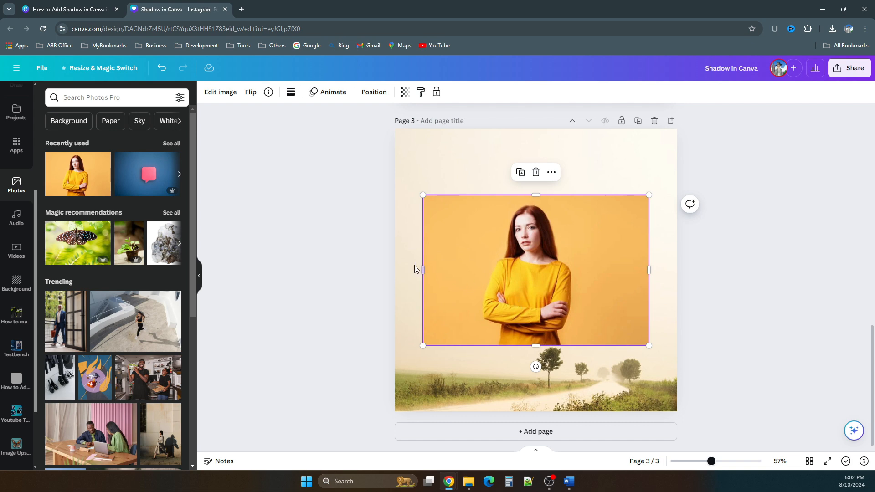
click(222, 101)
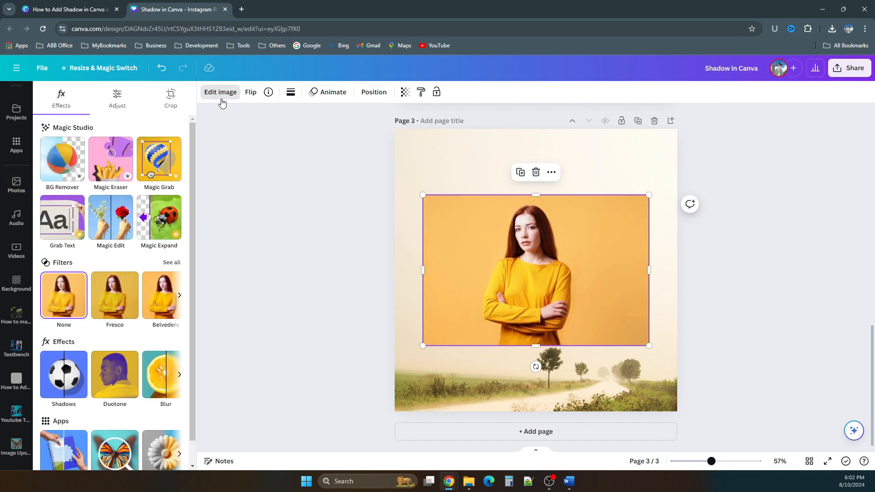
click(64, 162)
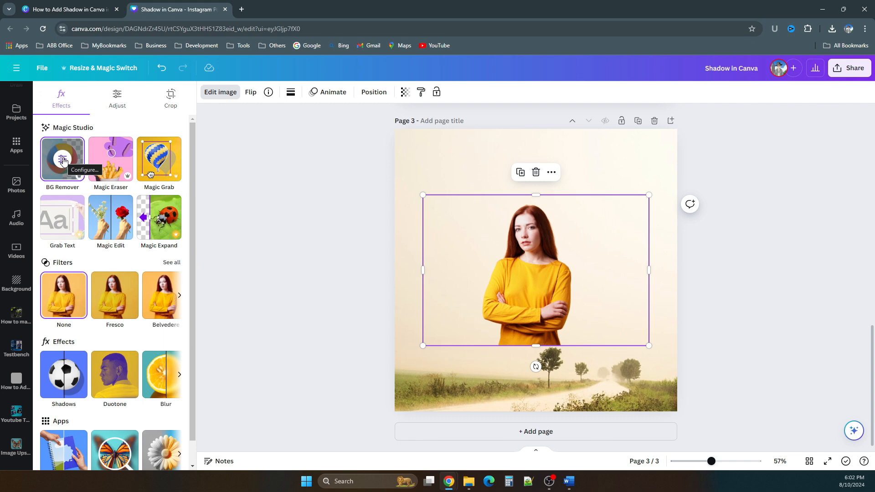
click(342, 263)
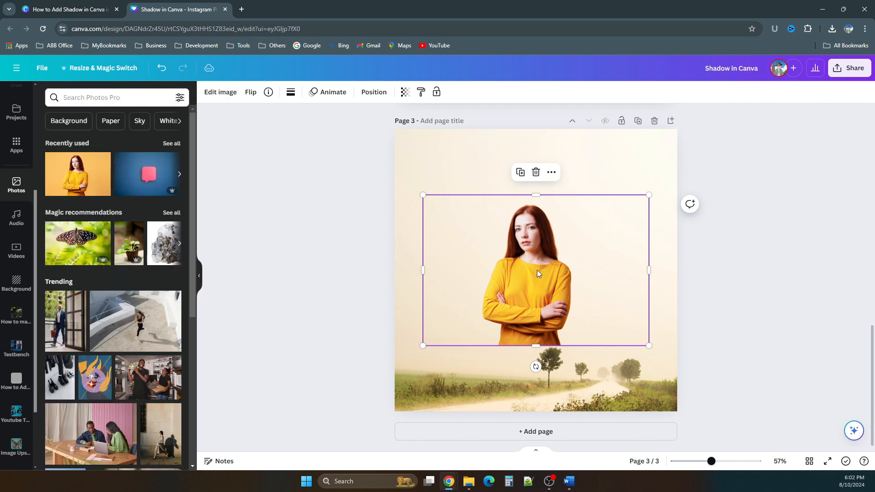
drag(537, 274, 465, 335)
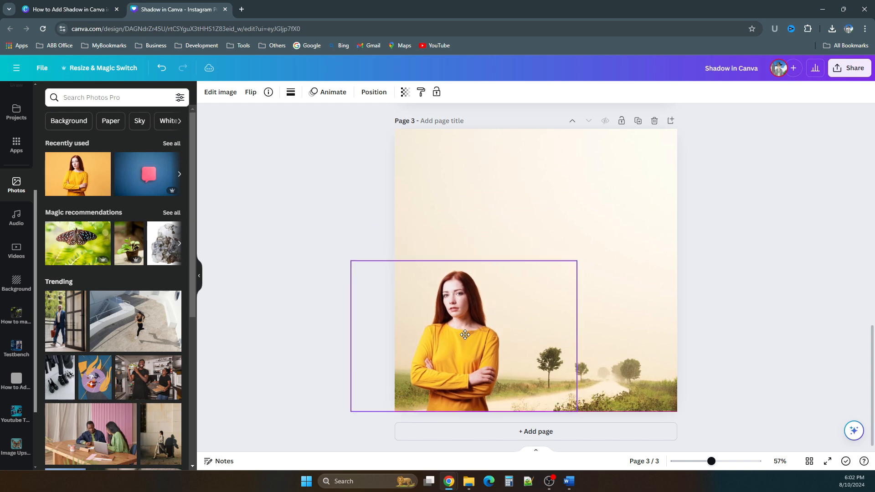
click(302, 277)
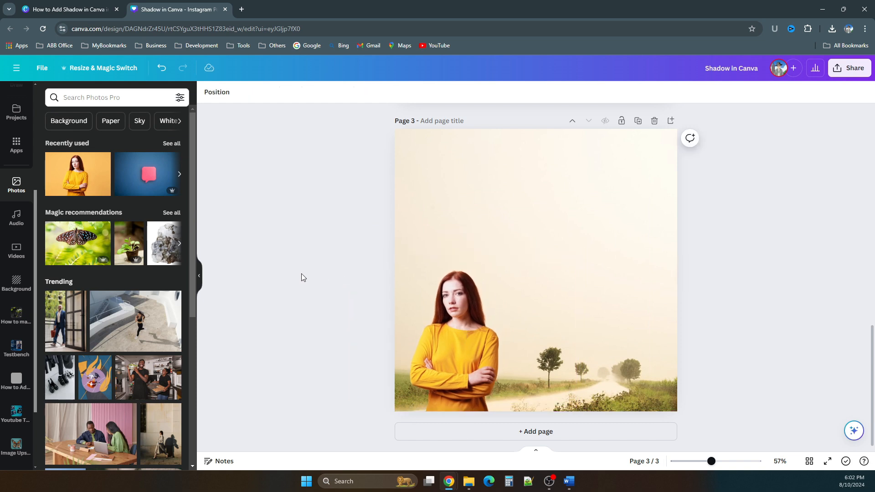
Step: Apply the Drop shadow effect to the woman's image, keeping its default settings
click(471, 354)
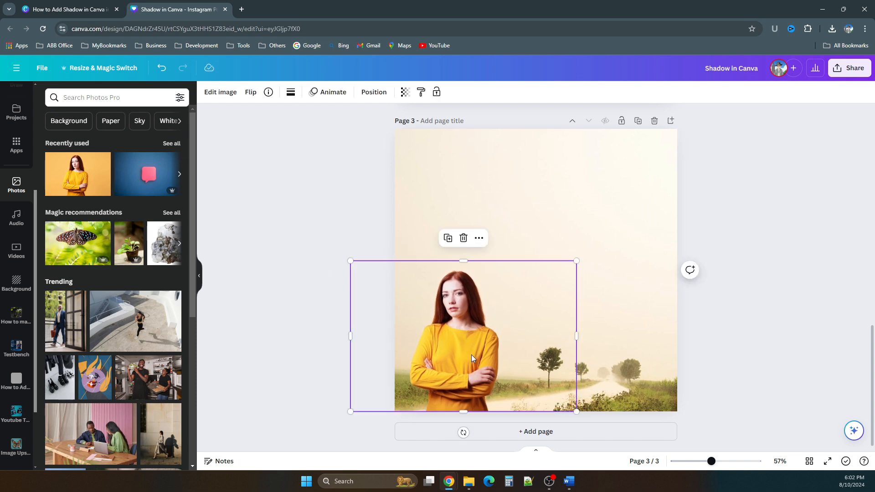
click(220, 92)
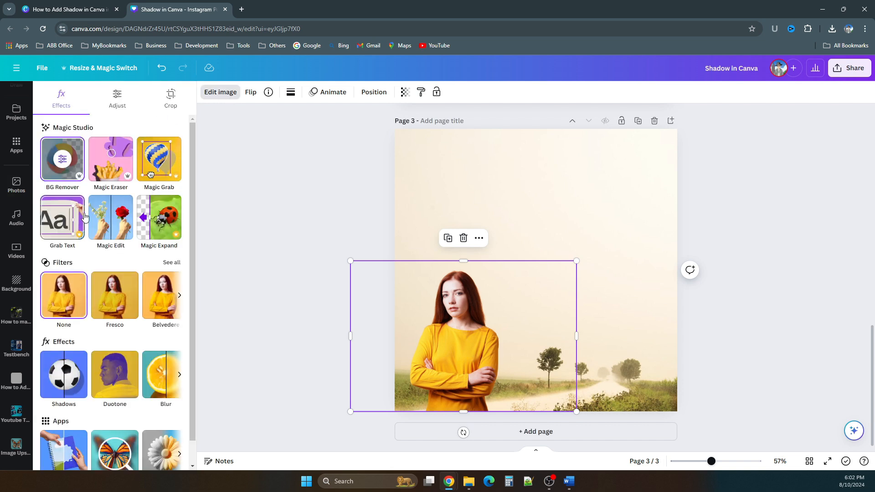
click(62, 385)
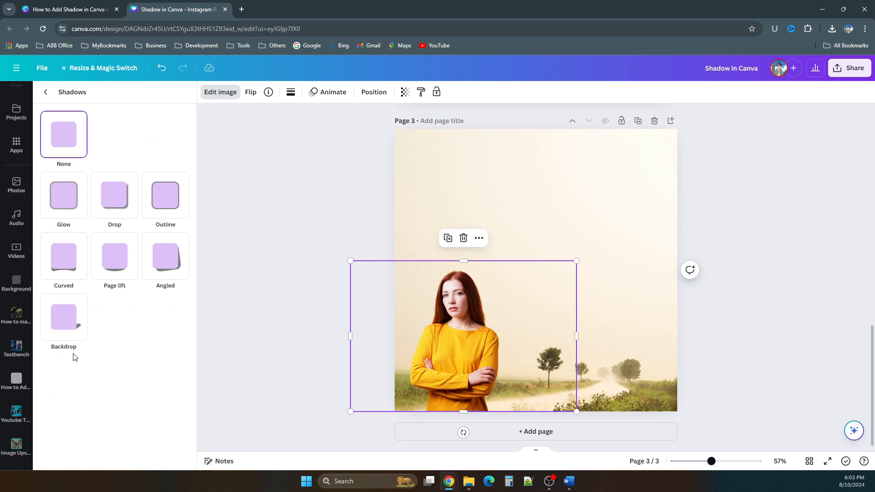
click(117, 208)
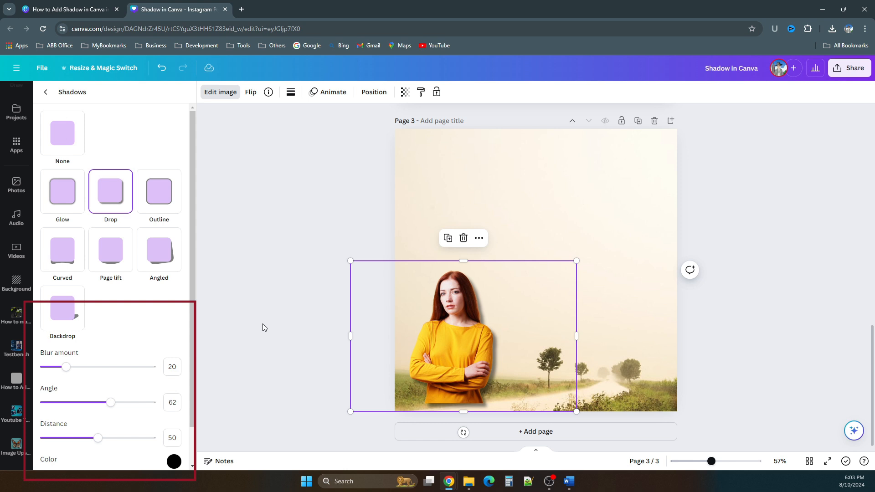
scroll(176, 326, down, 1)
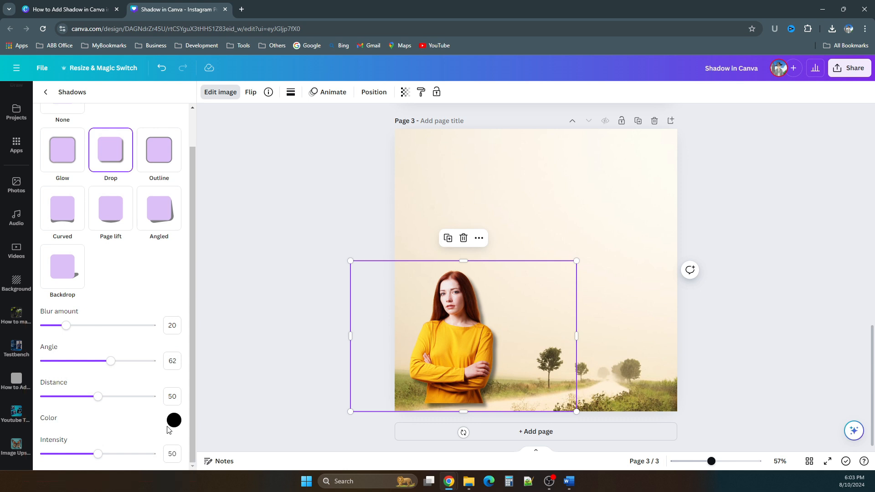
click(260, 378)
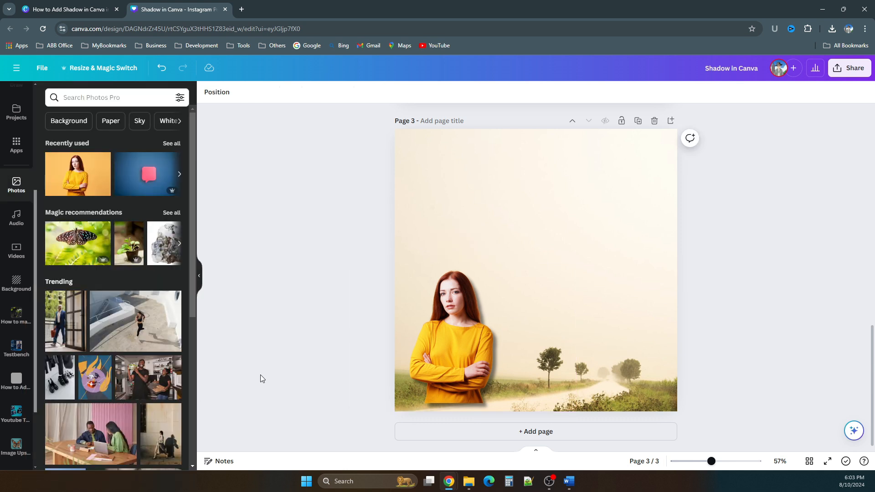
Step: Add the recently used photo of the pink speech bubble and remove its blue background
click(155, 180)
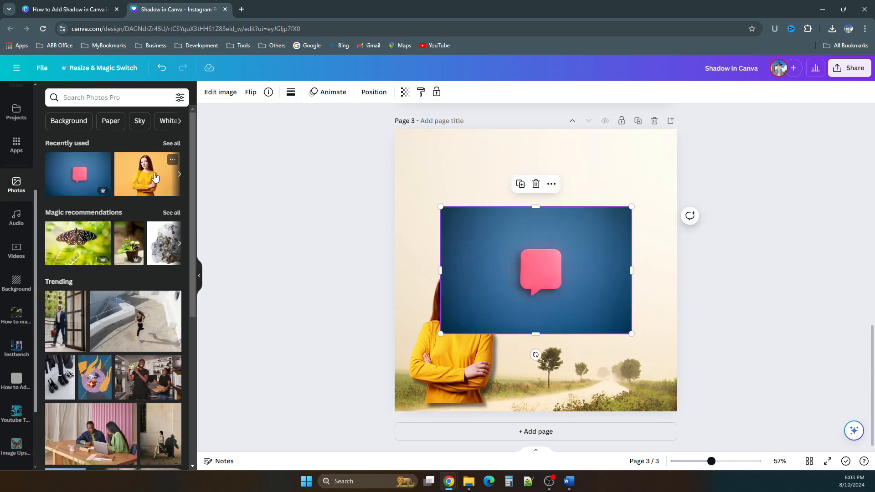
click(219, 98)
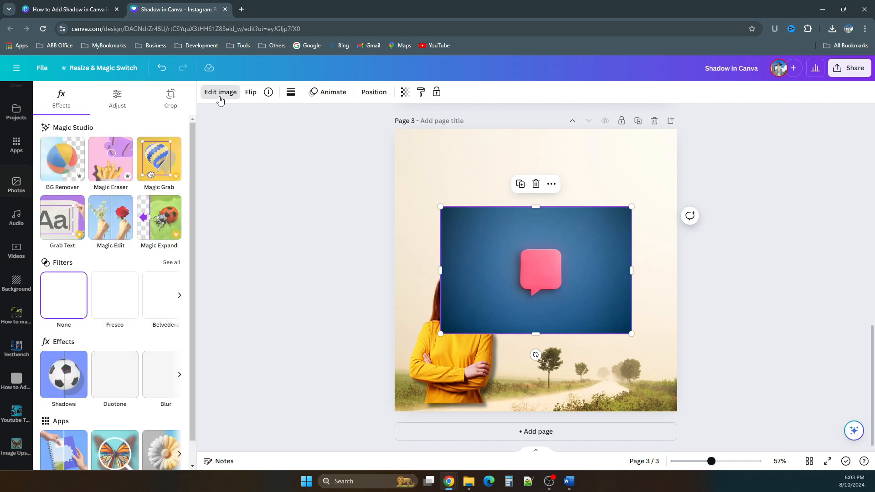
click(63, 159)
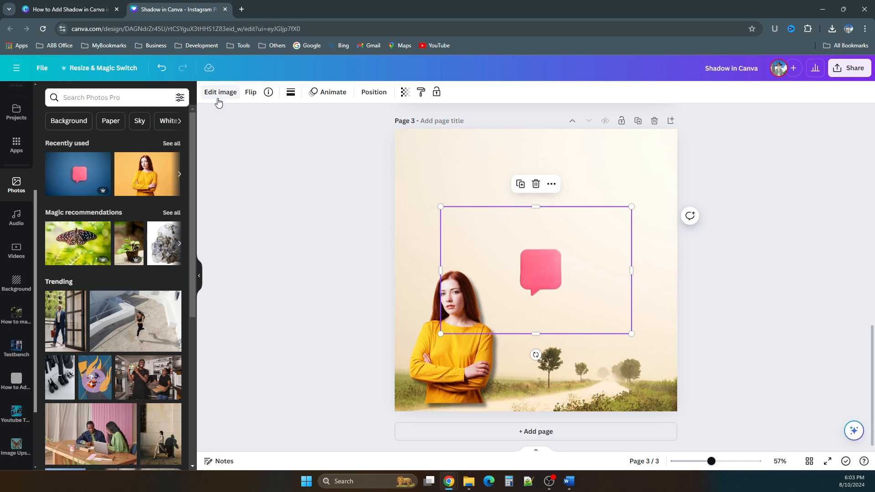
Step: Apply the Glow shadow to the pink speech bubble and move it above the woman's head
click(217, 98)
click(64, 374)
click(64, 202)
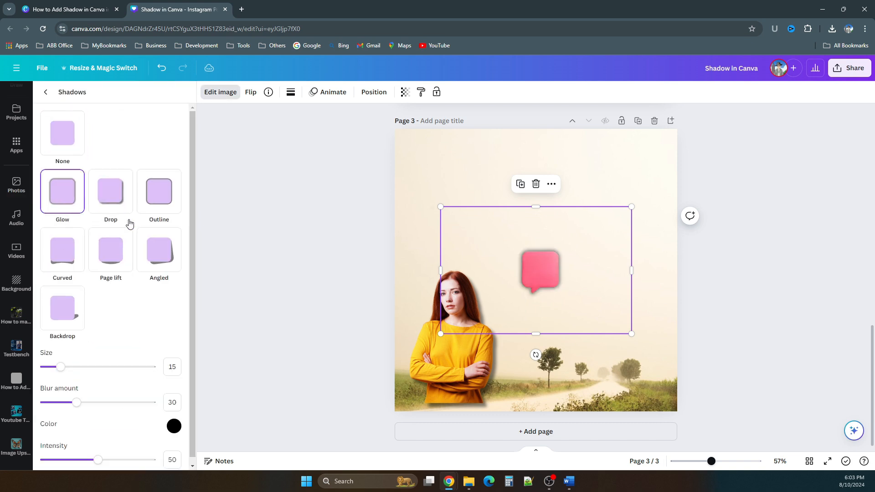
drag(552, 274, 493, 250)
click(334, 291)
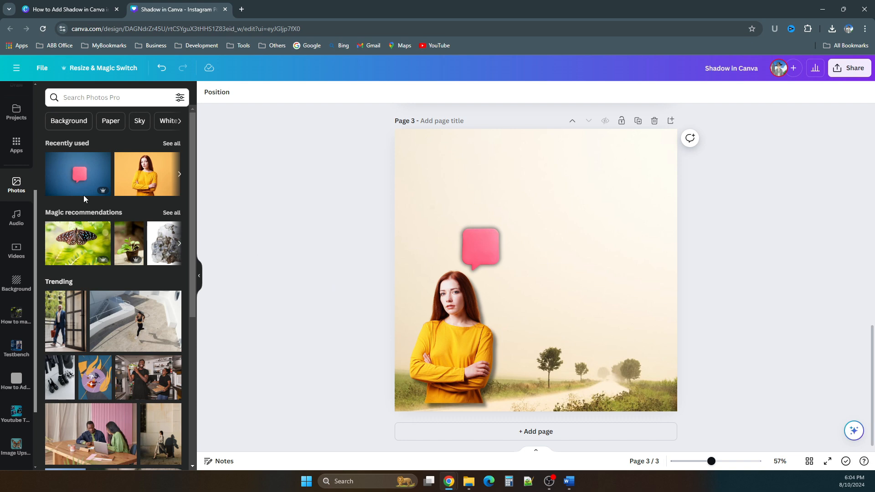
Step: Add a heading reading "World of Canva" and place it centred near the top of the page
scroll(16, 194, up, 2)
scroll(16, 194, up, 1)
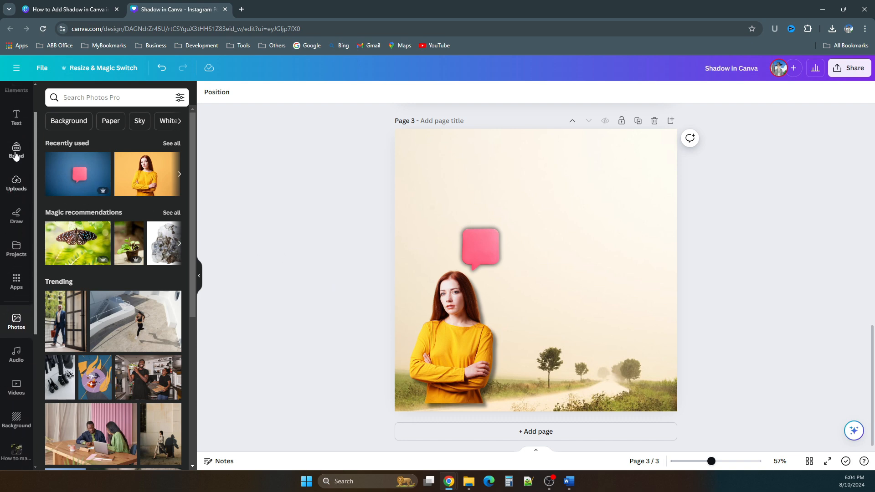
click(16, 126)
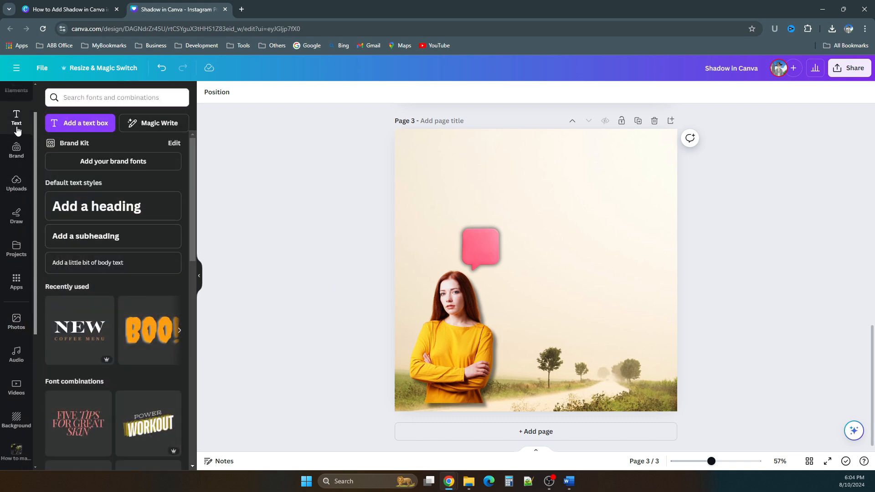
click(88, 208)
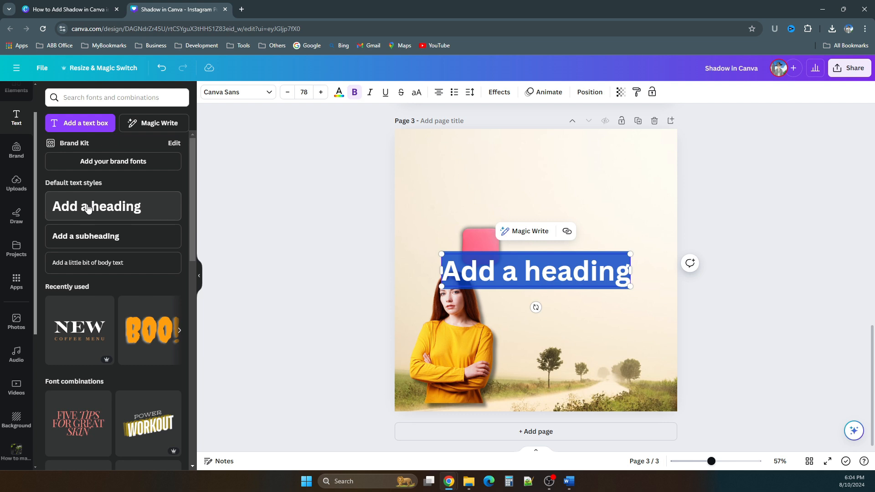
text(Wor)
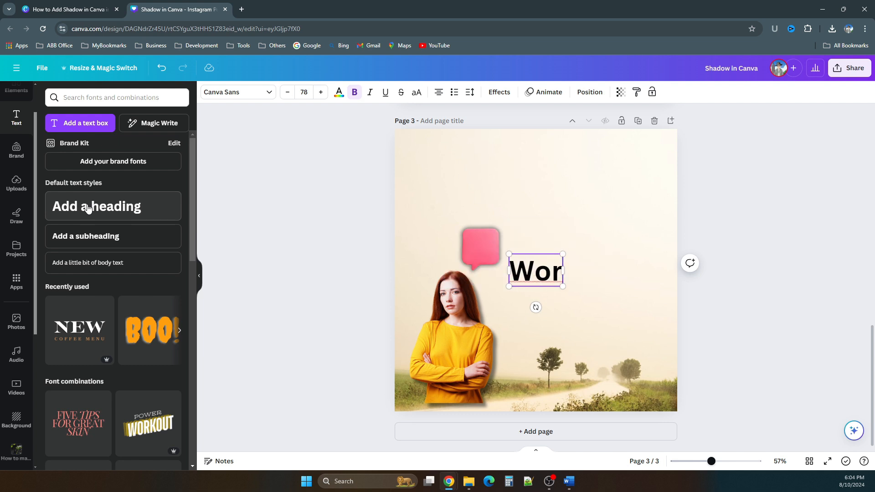
text(ld of)
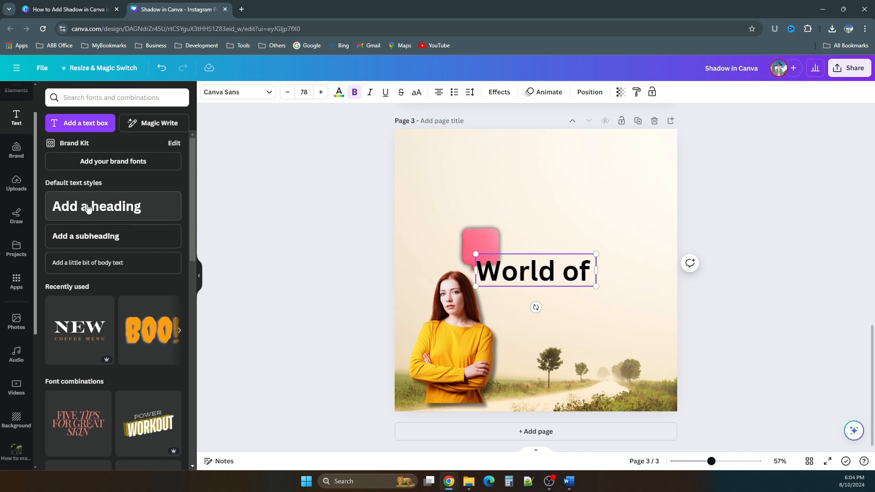
text( Canva)
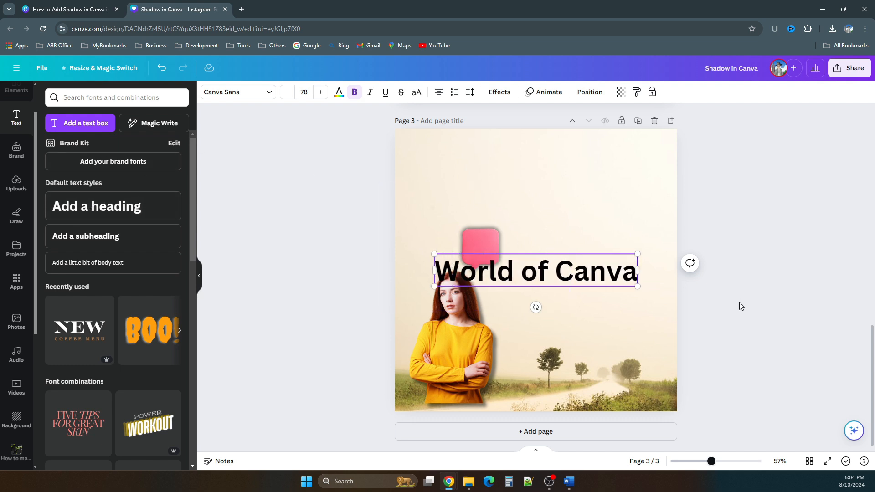
click(725, 302)
click(582, 276)
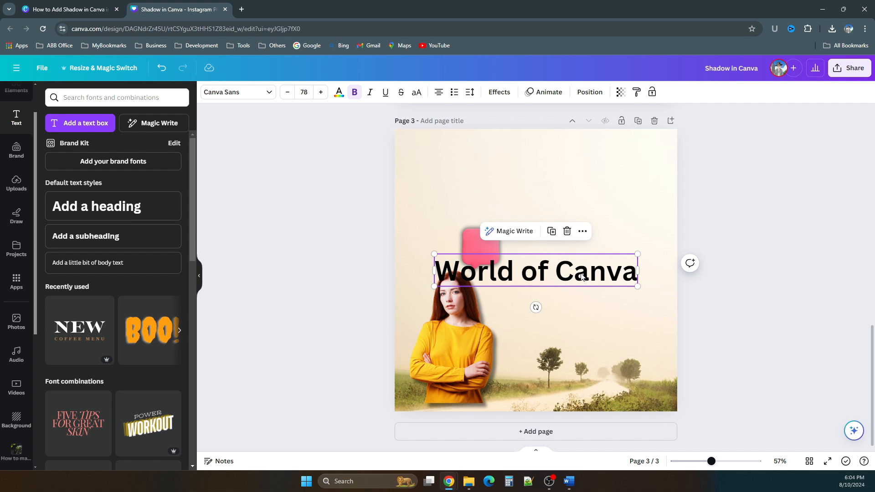
drag(582, 276, 580, 164)
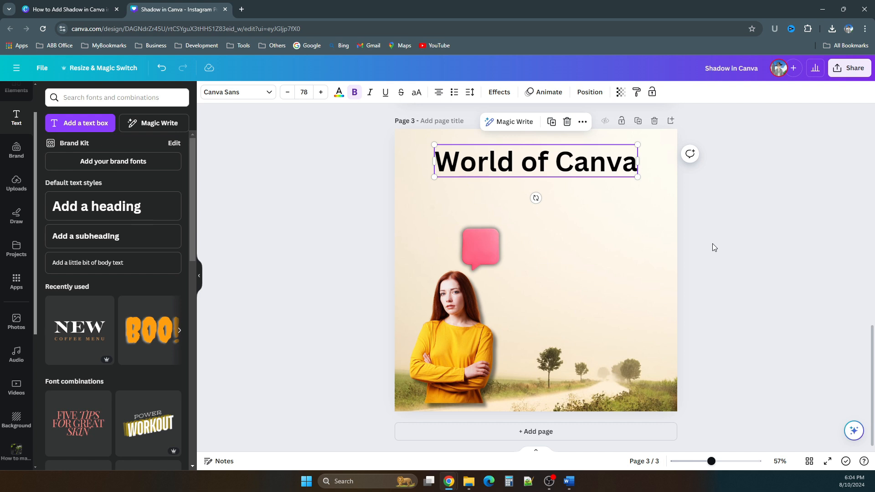
Step: Apply the Shadow text effect to the "World of Canva" heading, keeping its default settings
click(500, 92)
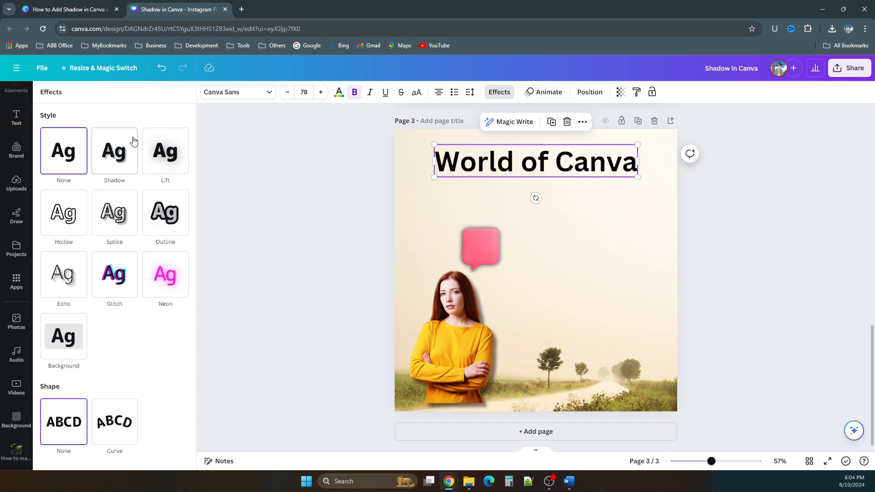
click(120, 157)
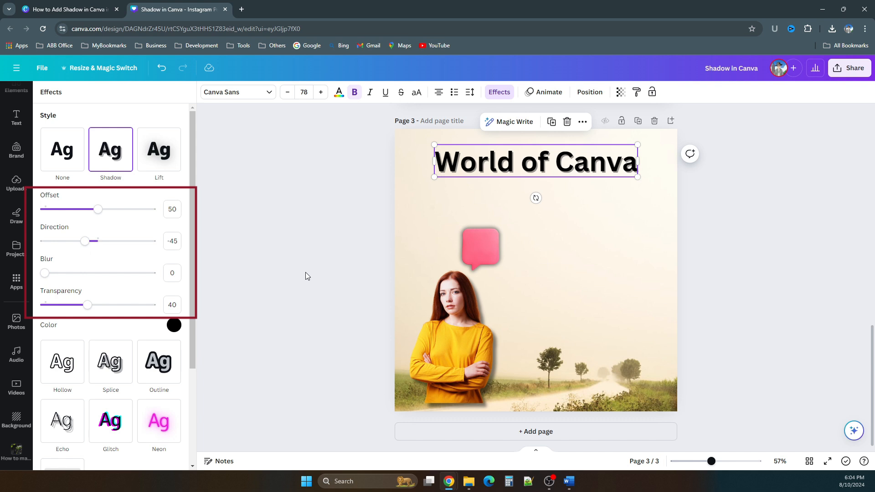
key(Escape)
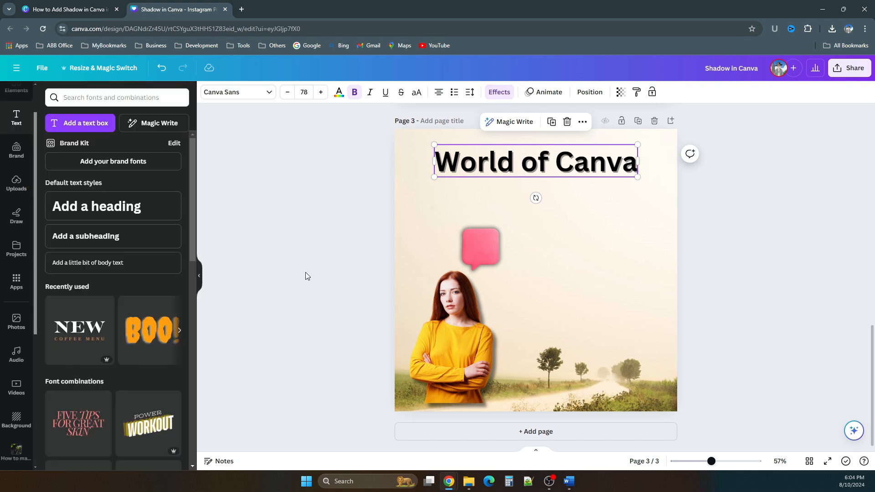
key(Escape)
Step: Duplicate the "World of Canva" heading, place the copy directly below it and change its text to "Your Next Destination"
click(524, 172)
click(552, 122)
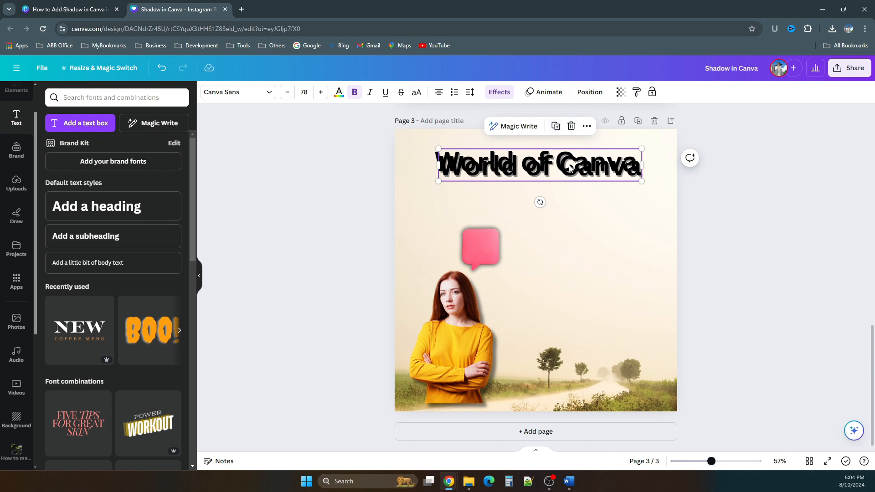
drag(572, 168, 565, 195)
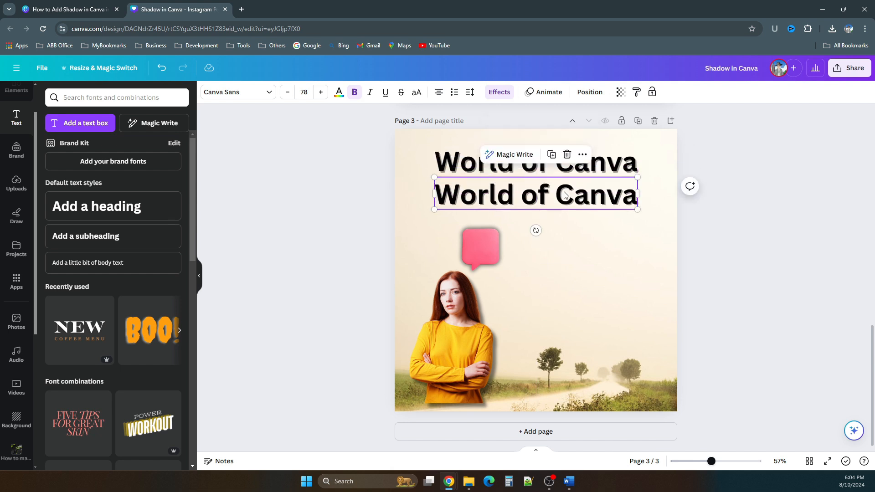
double_click(565, 195)
text(Your Ne)
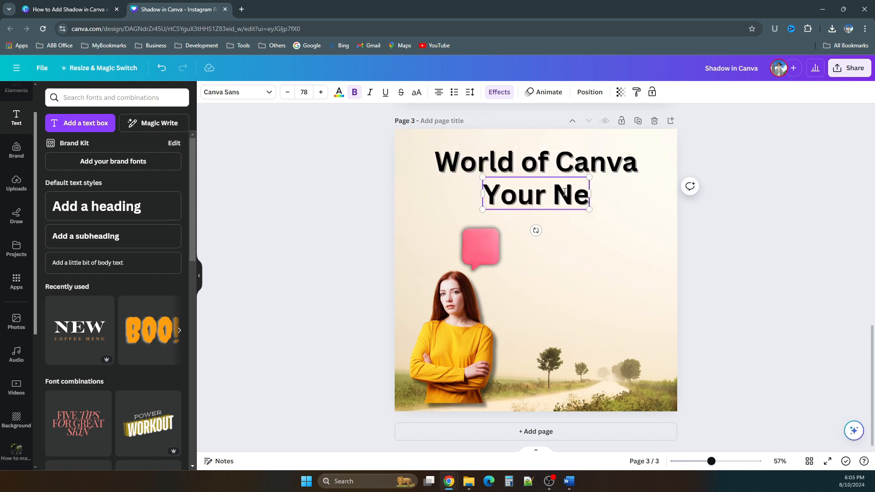
text(xt Destination)
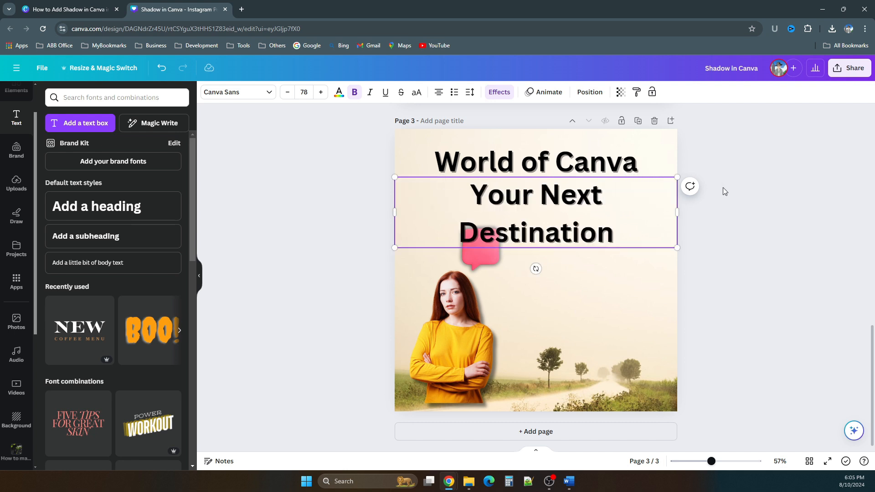
key(Escape)
Step: Shrink the "Your Next Destination" text to a font size of about 43 so it fits one line, and centre it under the heading
drag(395, 248, 459, 196)
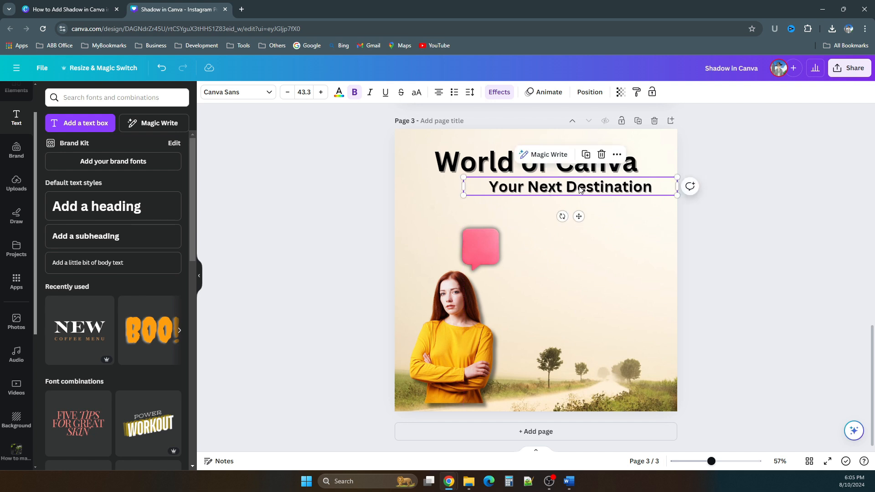
drag(546, 187, 517, 187)
click(733, 213)
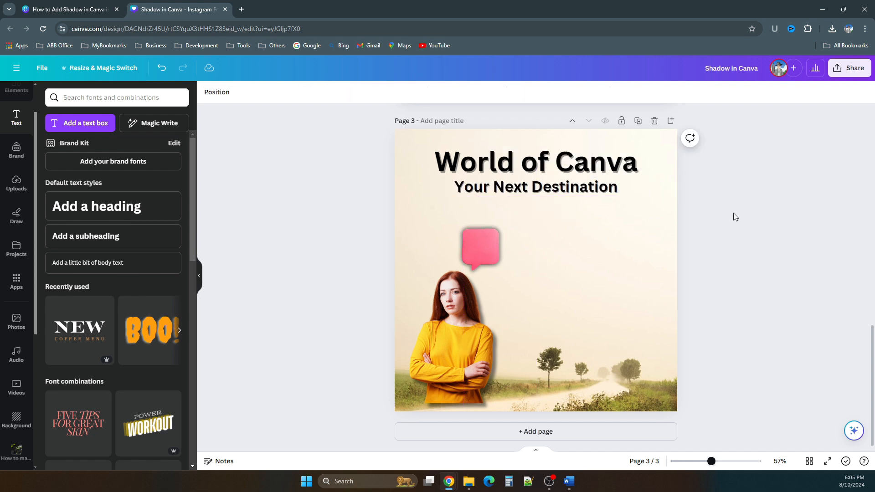
Step: Add a body text box reading "Hi!" to the page
click(114, 263)
text(Hi1)
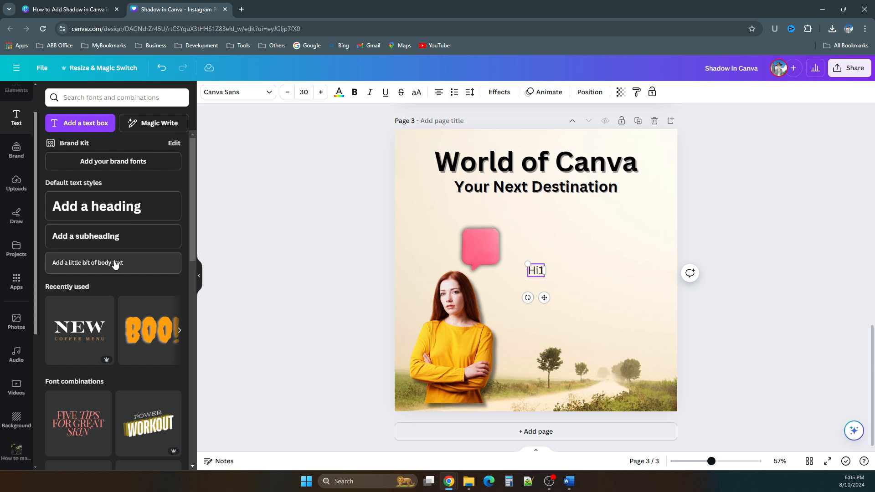
key(BackSpace)
text(!)
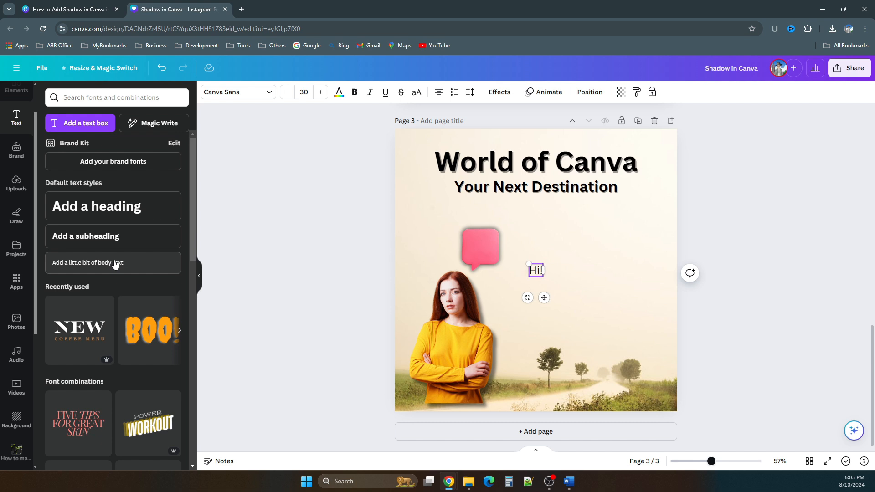
click(302, 193)
Step: Make the "Hi!" text bold, enlarge it to a font size of about 42 and centre it on the pink speech bubble
click(537, 274)
click(355, 92)
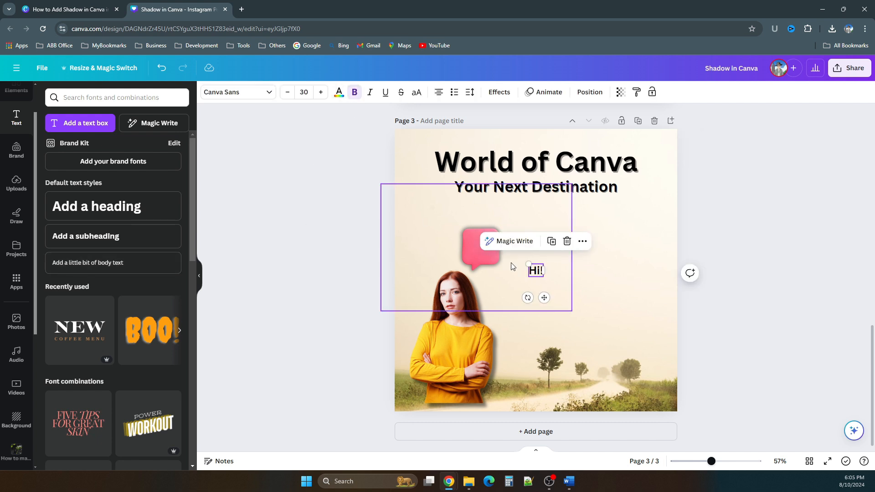
drag(537, 275, 484, 248)
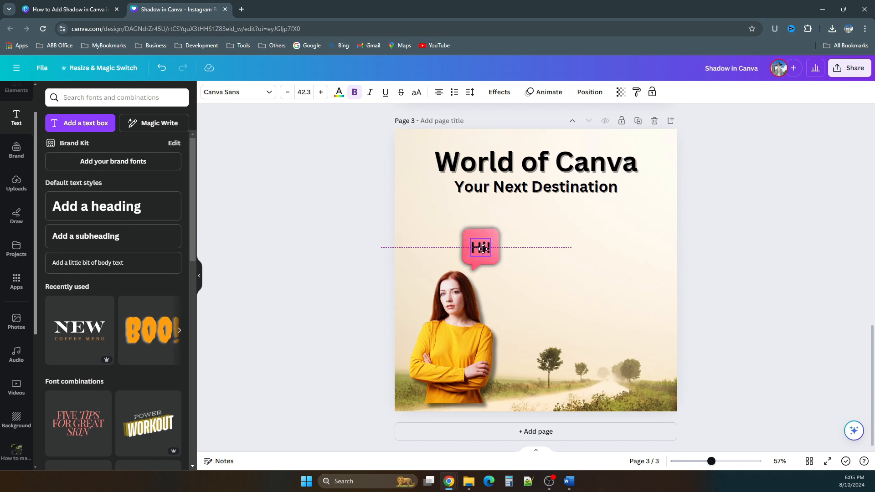
drag(482, 248, 482, 248)
click(363, 272)
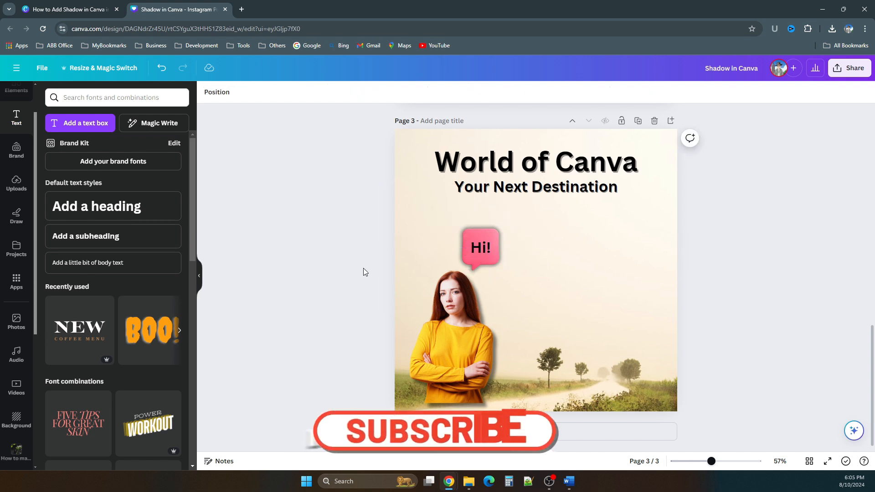